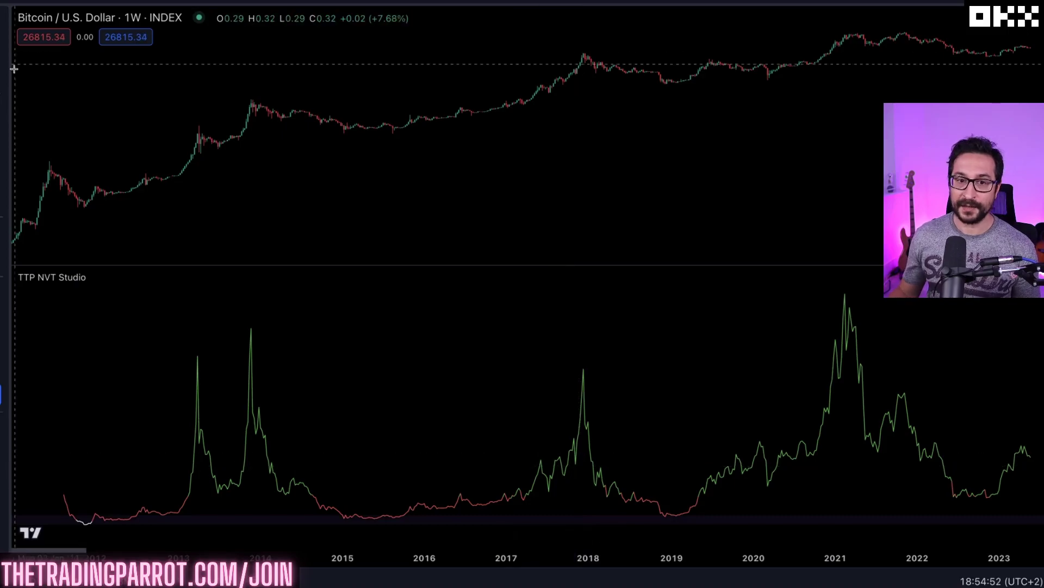
# Circle the 2013 Bitcoin price peak and the 2018 NVT peak with green brush marks
pyautogui.moveTo(226, 95)
pyautogui.mouseDown()
pyautogui.moveTo(194, 136)
pyautogui.moveTo(236, 102)
pyautogui.mouseUp()
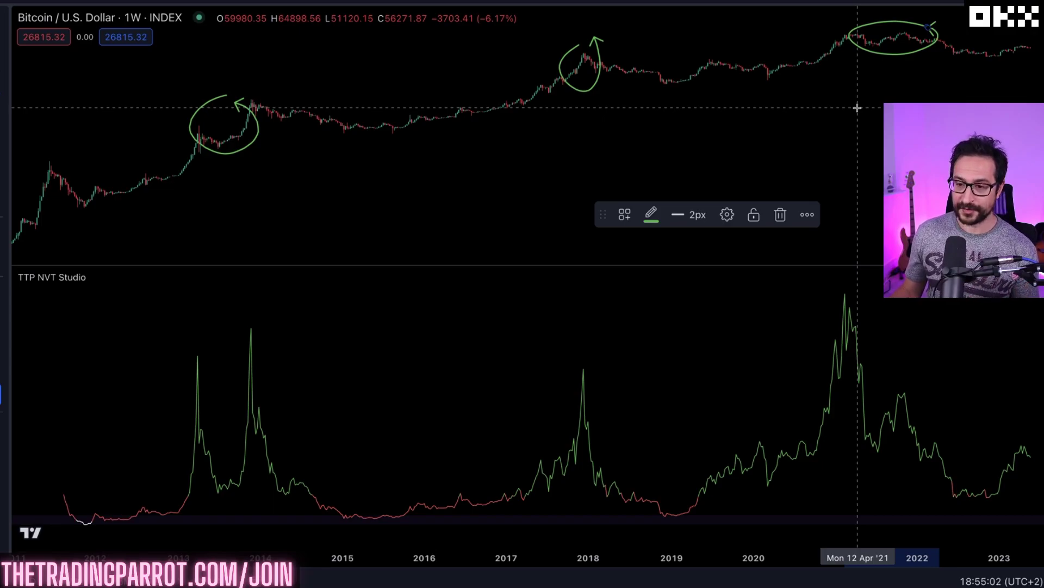
pyautogui.moveTo(580, 356)
pyautogui.mouseDown()
pyautogui.moveTo(619, 419)
pyautogui.moveTo(589, 360)
pyautogui.mouseUp()
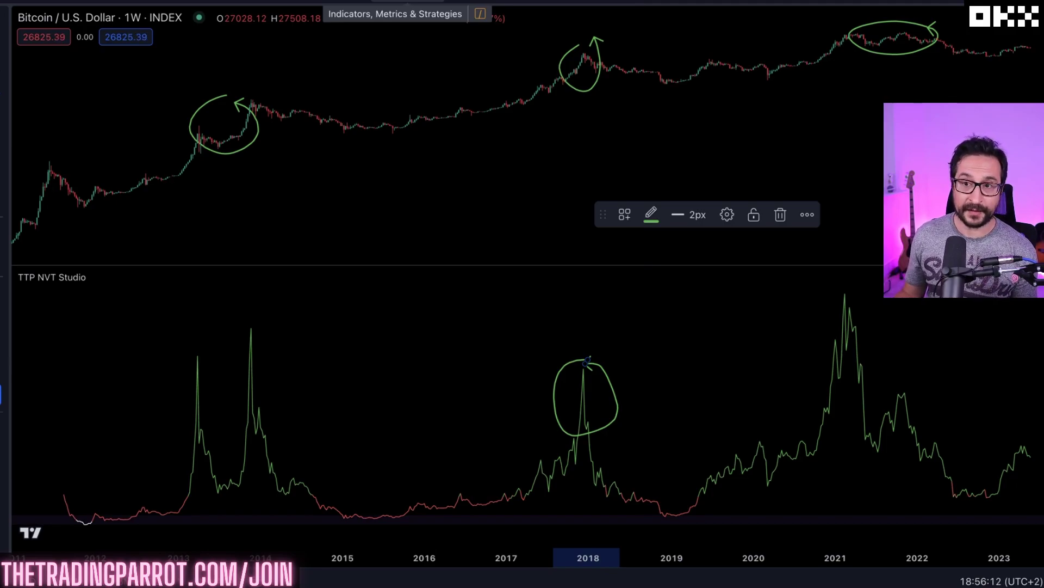
# Search the indicators and strategies list for 'ttp nvt'
pyautogui.press('/')
pyautogui.write('ttp nv')
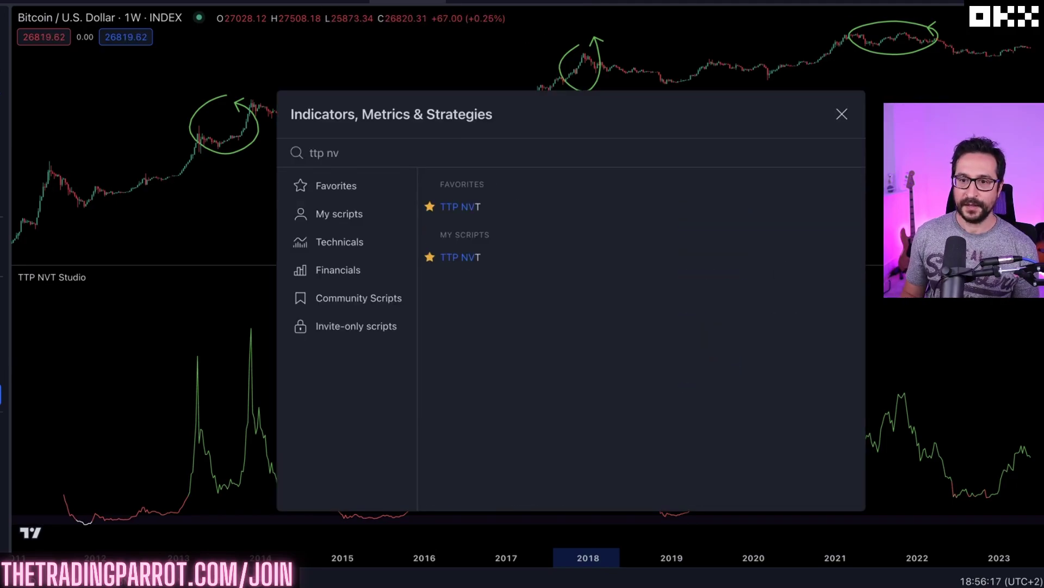
pyautogui.write('t')
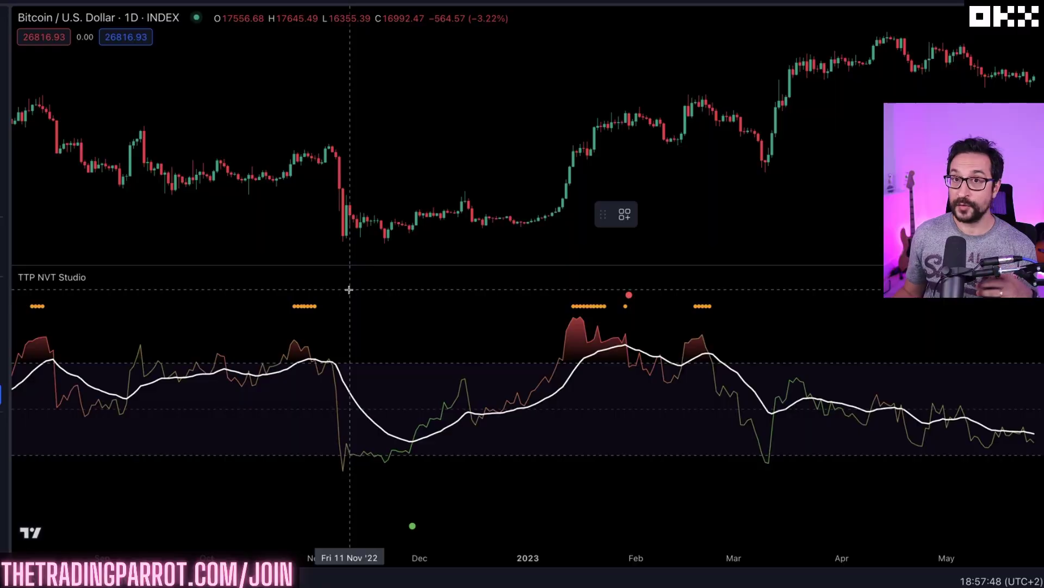
# Circle the orange, red, green and yellow signal dots in the NVT pane
pyautogui.moveTo(48, 298)
pyautogui.mouseDown()
pyautogui.moveTo(25, 307)
pyautogui.moveTo(52, 311)
pyautogui.mouseUp()
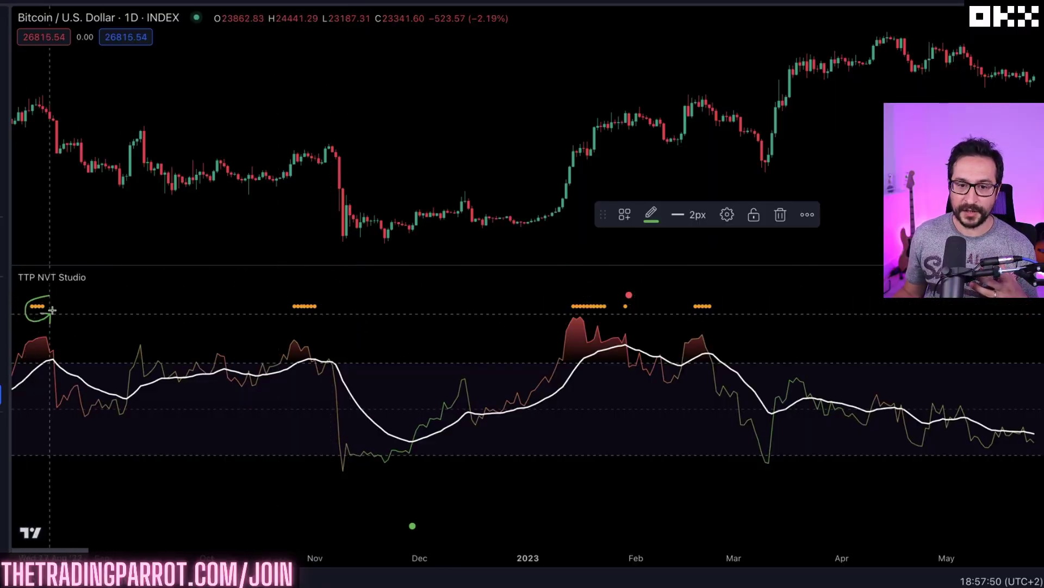
pyautogui.moveTo(321, 288)
pyautogui.mouseDown()
pyautogui.moveTo(284, 308)
pyautogui.moveTo(307, 291)
pyautogui.mouseUp()
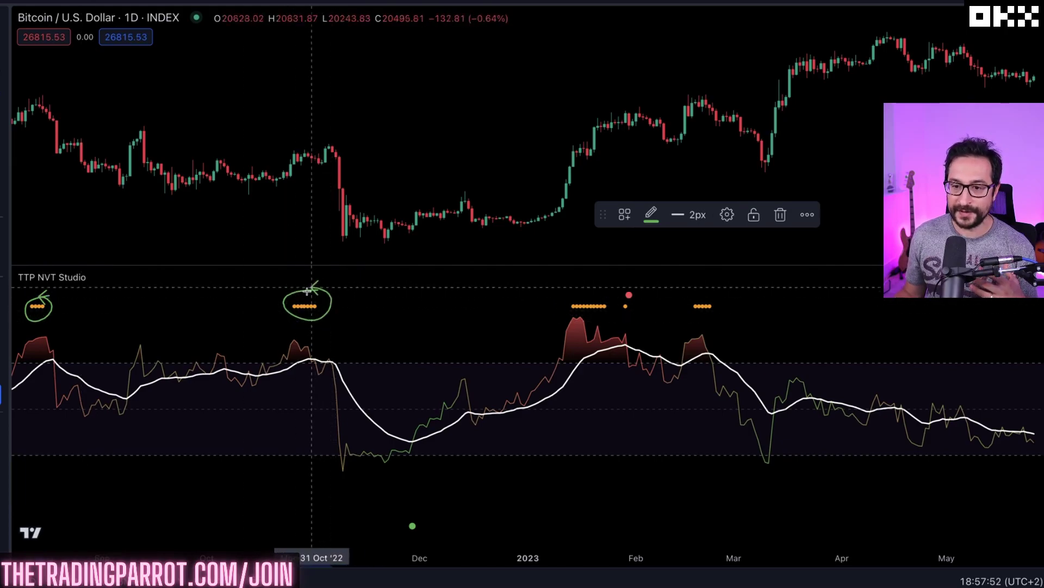
pyautogui.moveTo(417, 501)
pyautogui.mouseDown()
pyautogui.moveTo(401, 508)
pyautogui.moveTo(414, 499)
pyautogui.mouseUp()
pyautogui.moveTo(642, 282); pyautogui.dragTo(644, 284)
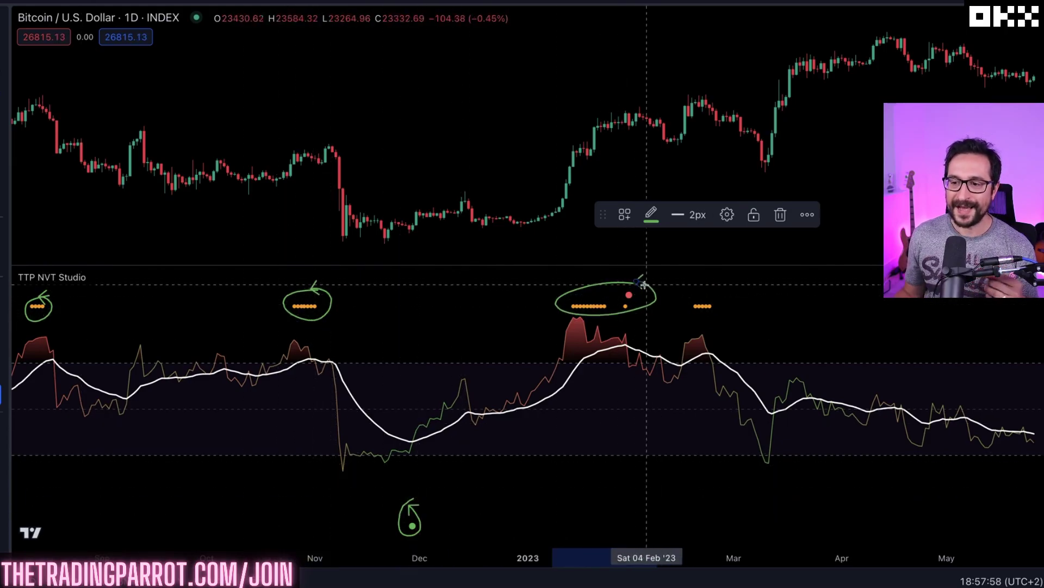
pyautogui.moveTo(707, 290)
pyautogui.mouseDown()
pyautogui.moveTo(686, 305)
pyautogui.moveTo(723, 297)
pyautogui.mouseUp()
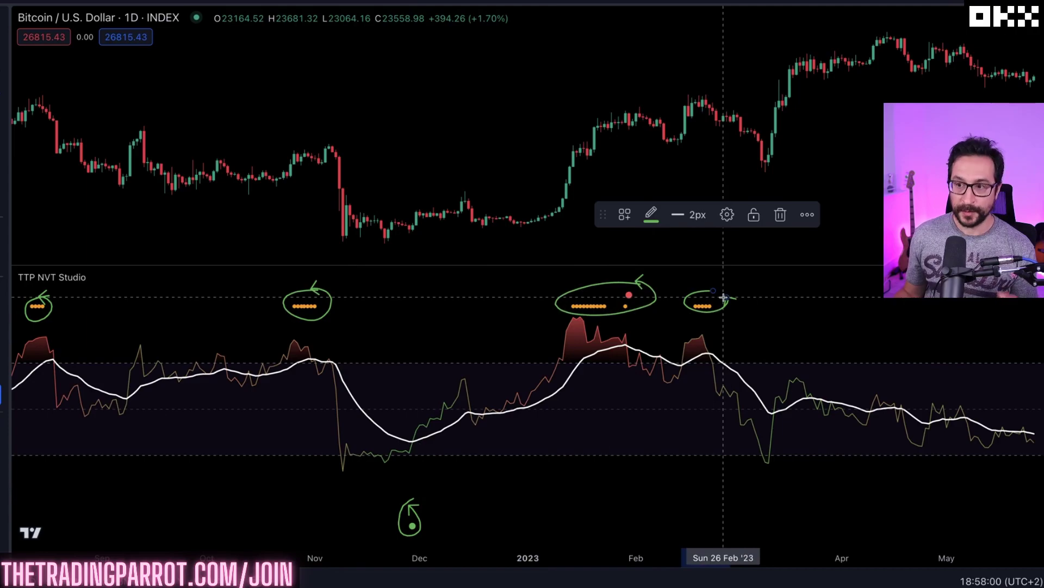
pyautogui.hscroll(-10, 723, 297)
pyautogui.moveTo(231, 500)
pyautogui.mouseDown()
pyautogui.moveTo(283, 521)
pyautogui.moveTo(296, 500)
pyautogui.mouseUp()
# Draw arrows tracing the August price rise and drop and the NVT falls from October and January
pyautogui.moveTo(296, 201); pyautogui.dragTo(422, 146)
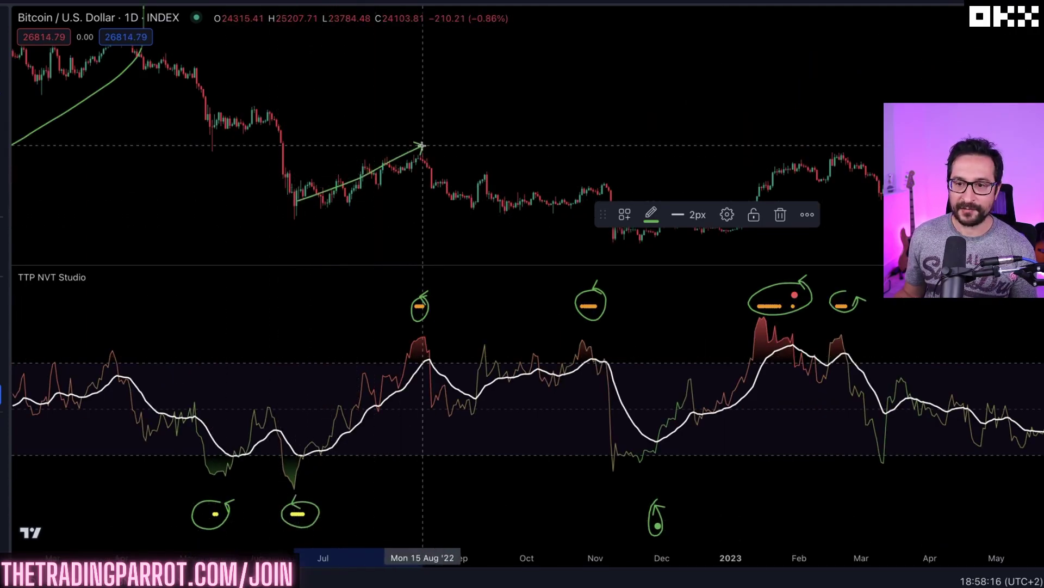
pyautogui.moveTo(206, 130); pyautogui.dragTo(270, 115)
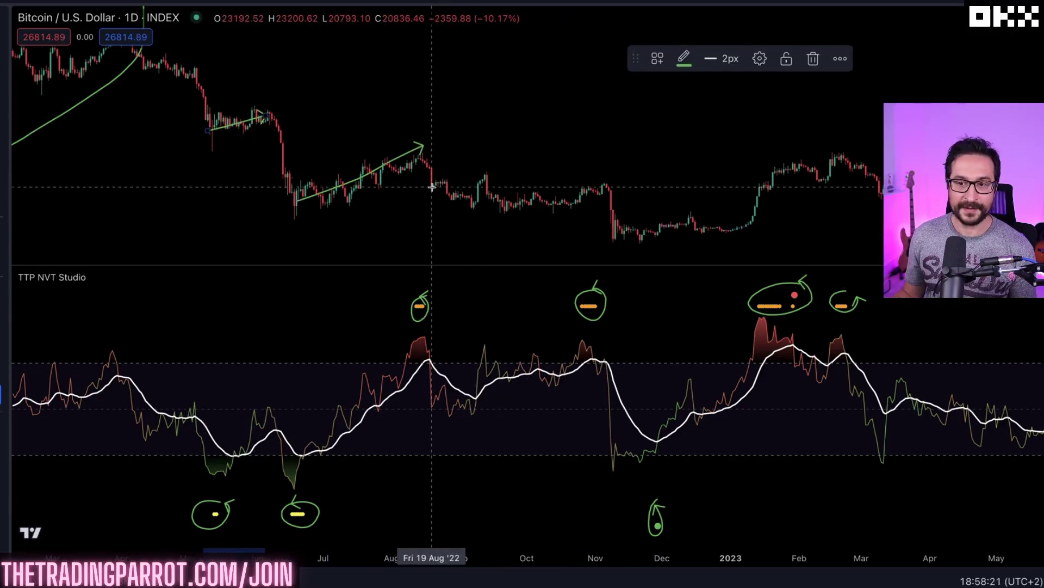
pyautogui.moveTo(423, 151); pyautogui.dragTo(466, 213)
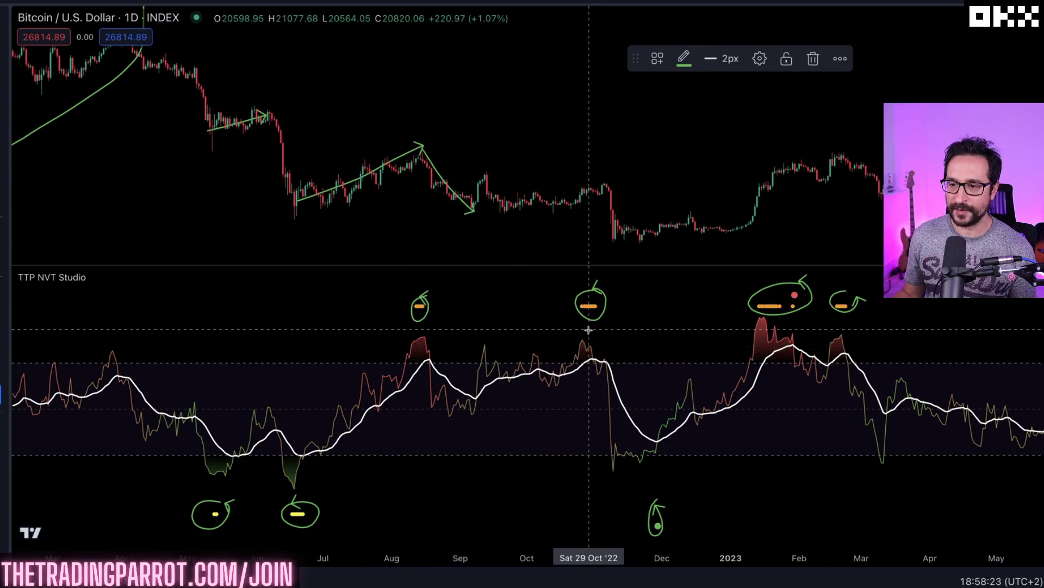
pyautogui.moveTo(591, 335); pyautogui.dragTo(650, 469)
pyautogui.moveTo(773, 324); pyautogui.dragTo(892, 450)
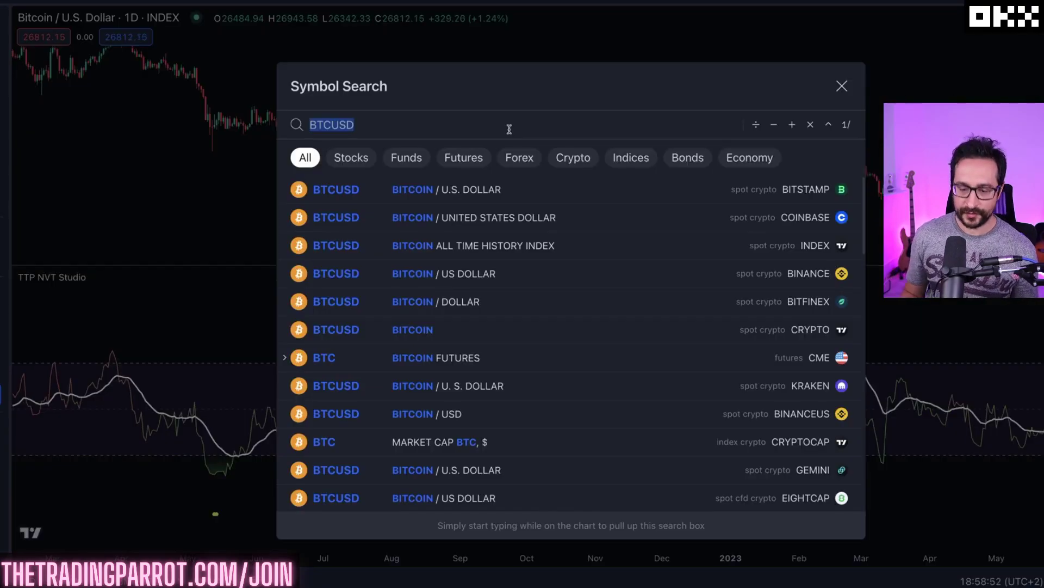
# Enable Show NVT in the TTP NVT Studio settings so the raw NVT line plots
pyautogui.write('HISTORY INDEX')
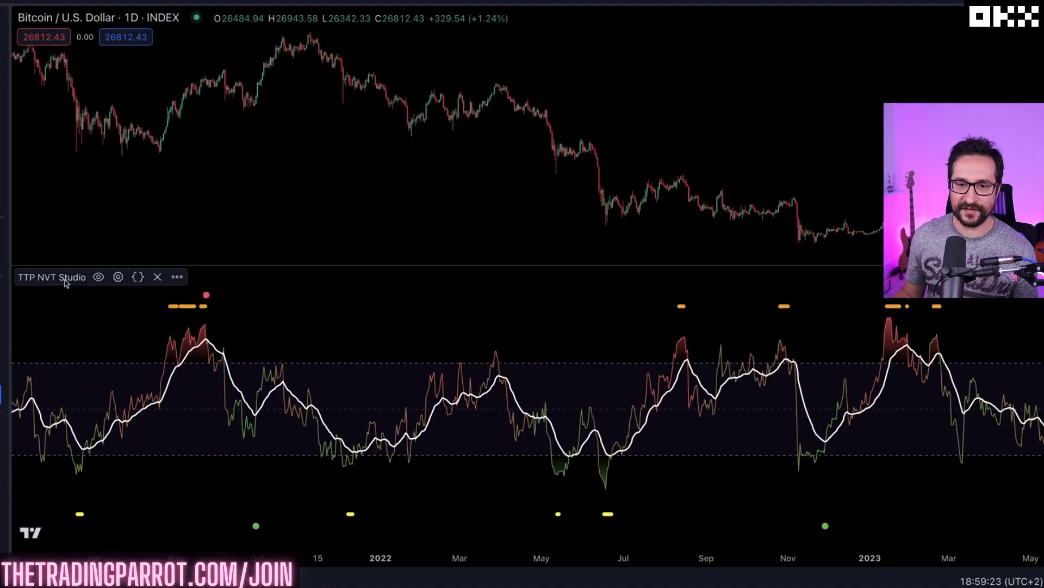
pyautogui.doubleClick(64, 279)
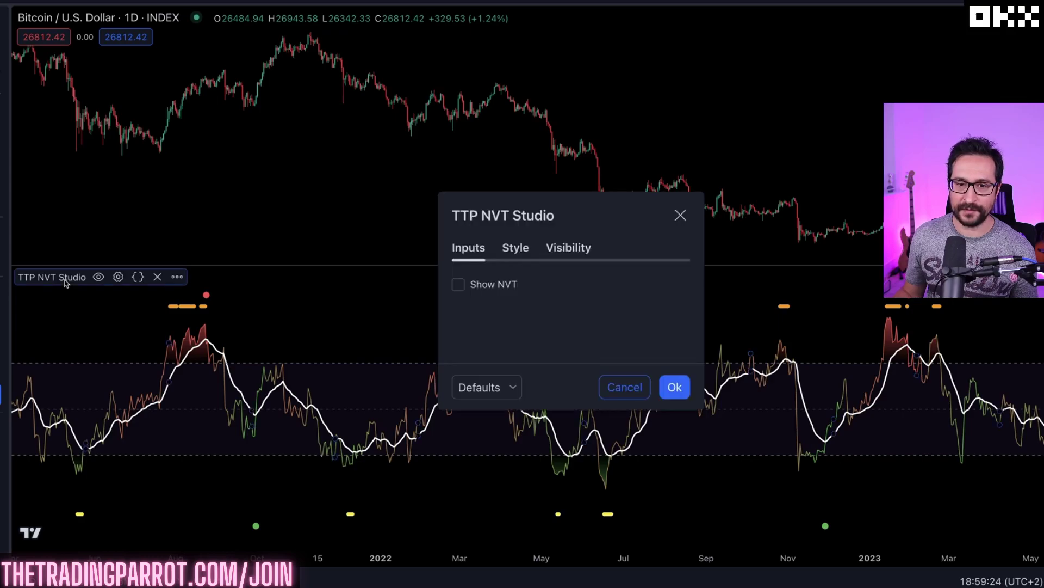
pyautogui.click(459, 285)
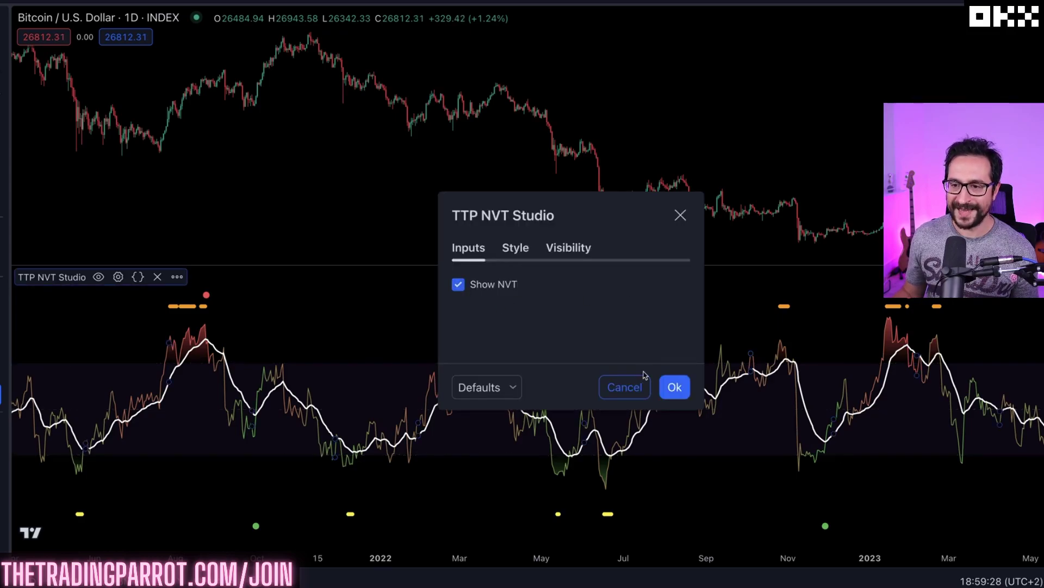
pyautogui.click(675, 387)
pyautogui.scroll(-3, 706, 375)
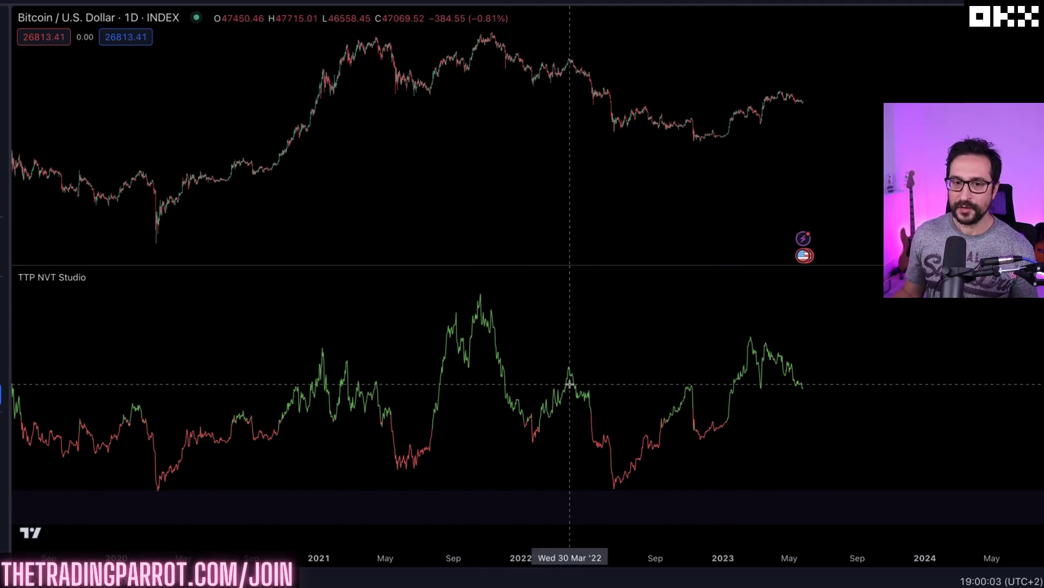
# Draw a trendline on the NVT pane from the October 2021 peak to late January 2023
pyautogui.click(480, 293)
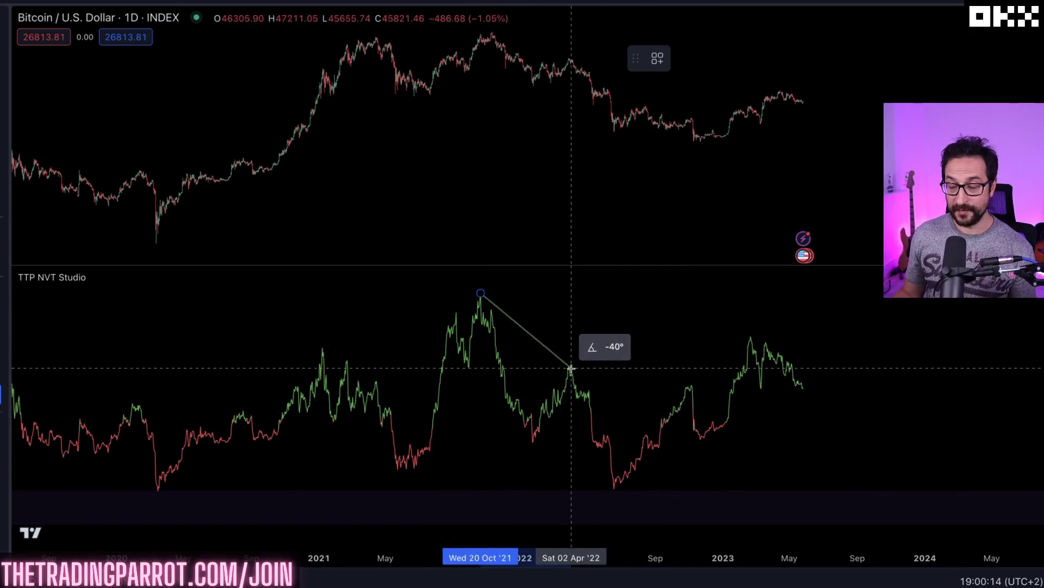
pyautogui.click(737, 498)
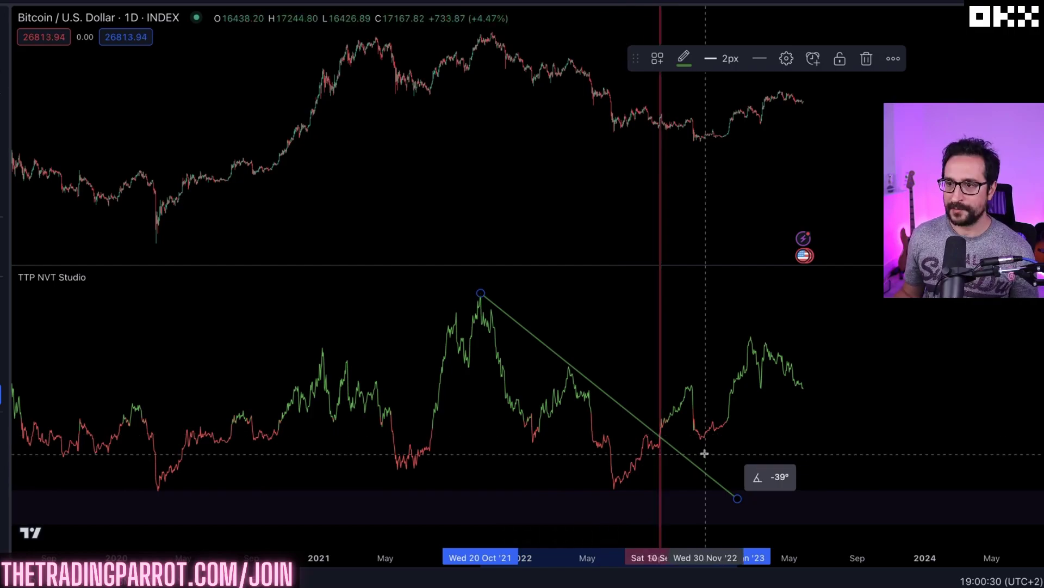
pyautogui.scroll(5, 606, 313)
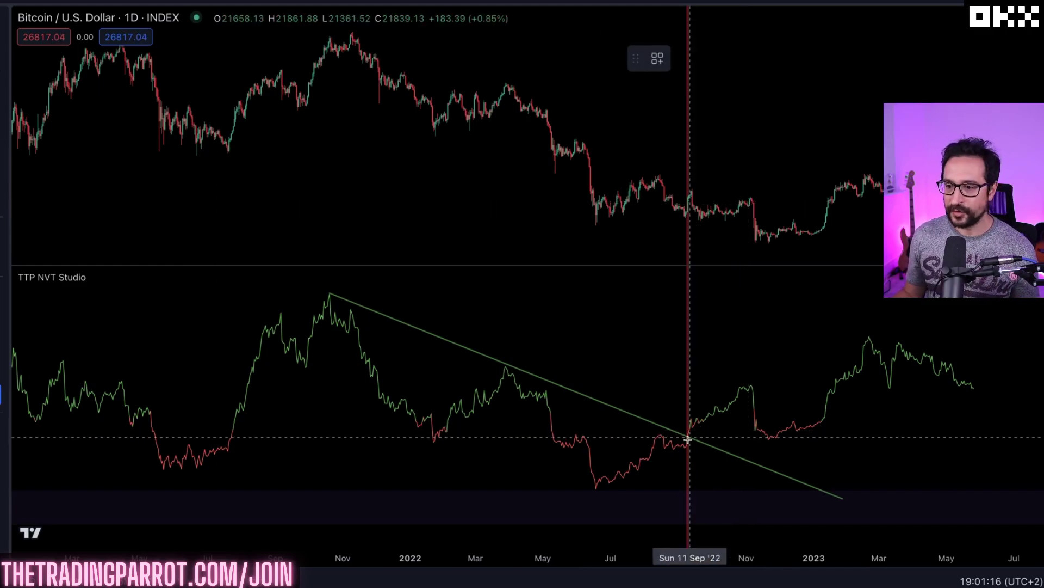
# Sketch brush arrows at the September 2022 breakout and add a red vertical line at 9 Sep '22
pyautogui.moveTo(690, 436); pyautogui.dragTo(772, 387)
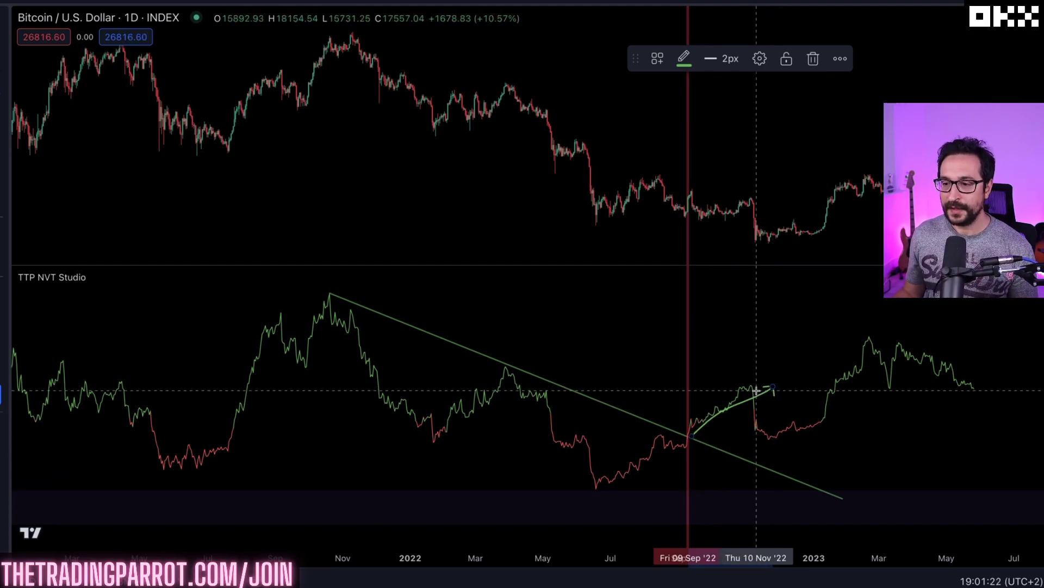
pyautogui.moveTo(761, 374)
pyautogui.mouseDown()
pyautogui.moveTo(740, 399)
pyautogui.moveTo(819, 449)
pyautogui.moveTo(818, 372)
pyautogui.moveTo(756, 373)
pyautogui.moveTo(838, 375)
pyautogui.moveTo(879, 351)
pyautogui.moveTo(939, 347)
pyautogui.moveTo(979, 377)
pyautogui.mouseUp()
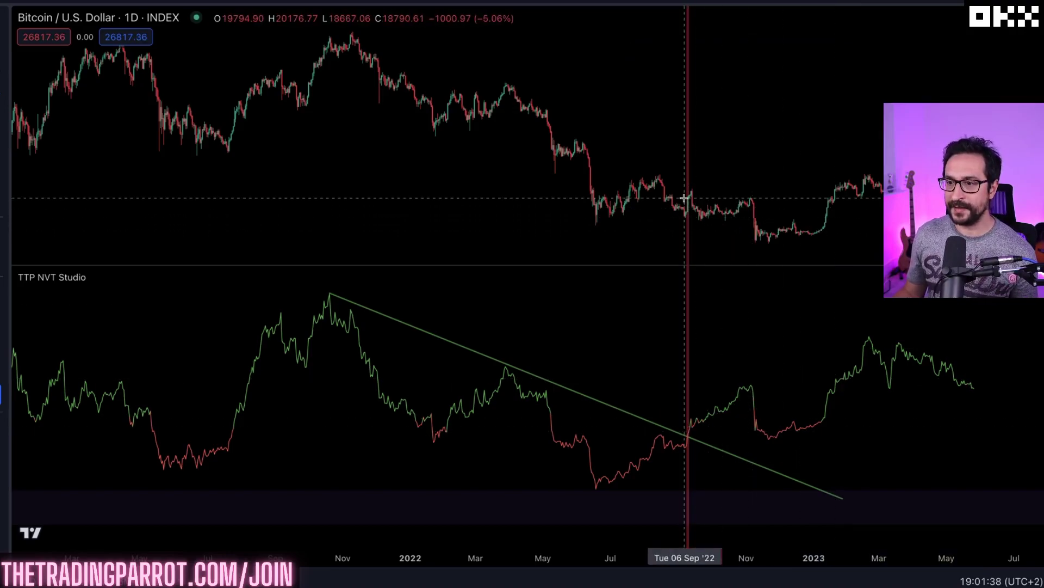
pyautogui.click(688, 315)
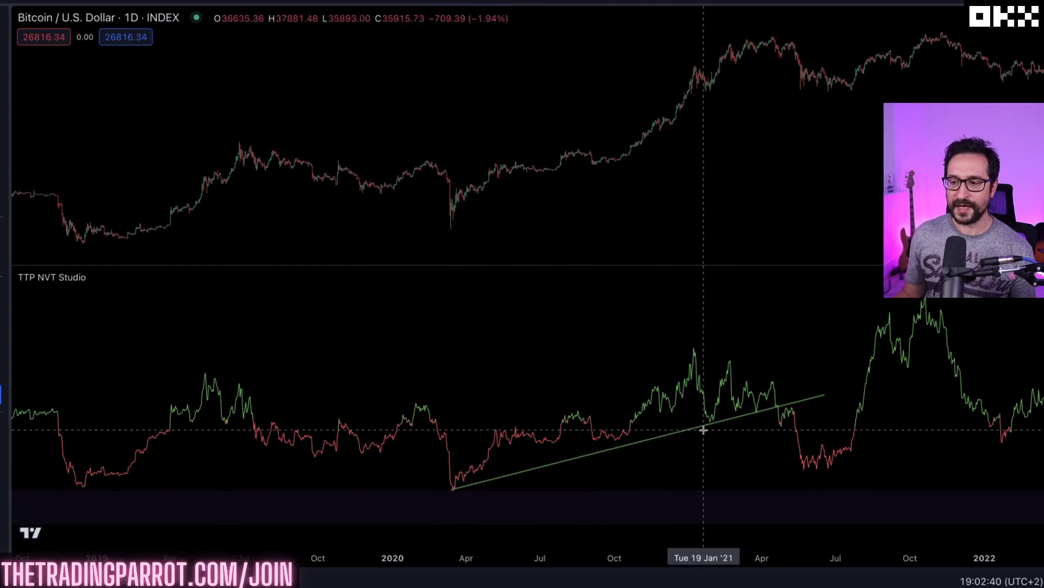
# Mark late April 2021 with a red vertical line and slope the trendline down from the January 2021 peak
pyautogui.scroll(3, 557, 415)
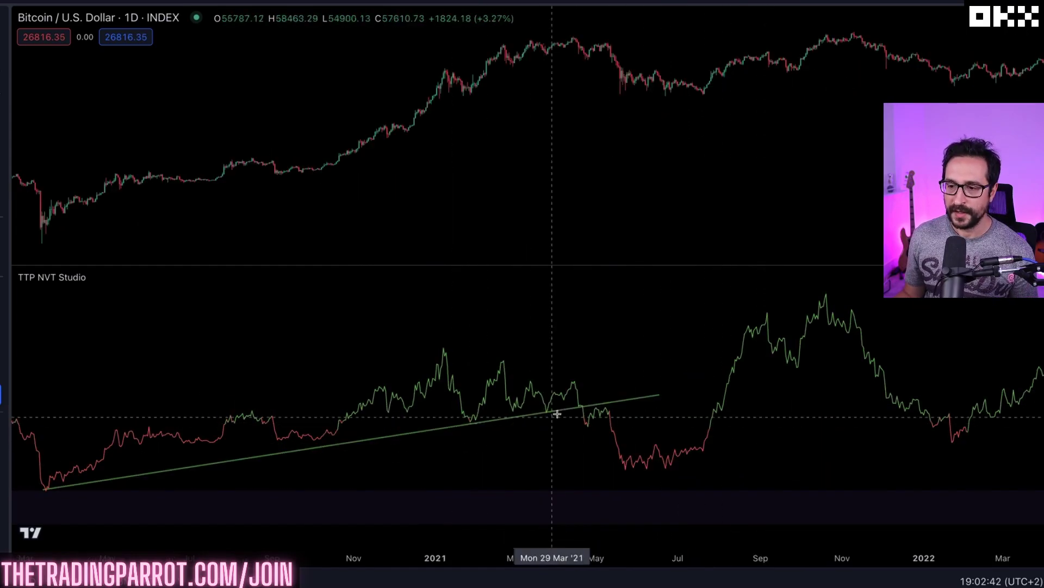
pyautogui.click(585, 412)
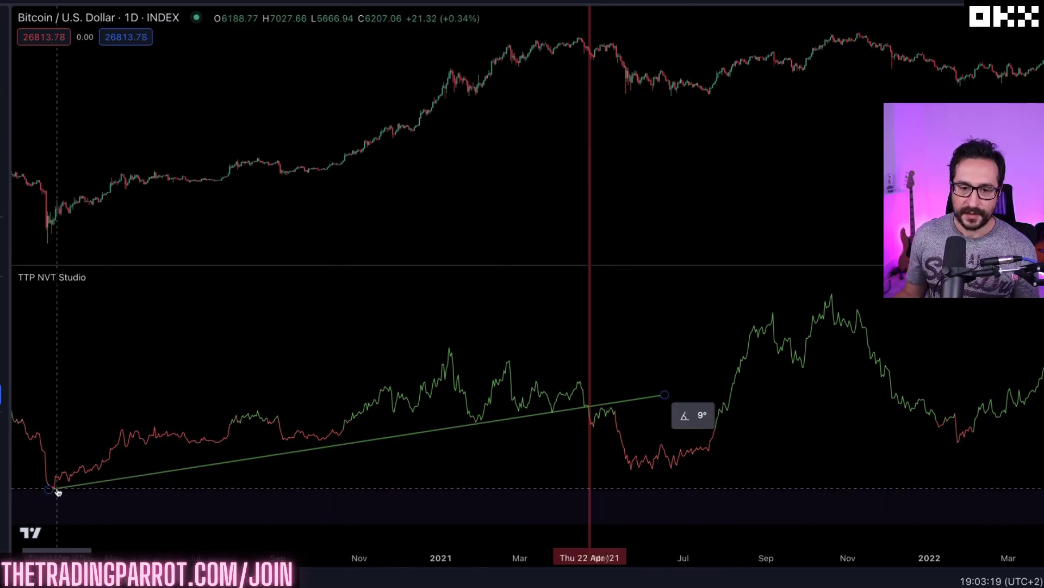
pyautogui.moveTo(50, 488); pyautogui.dragTo(451, 348)
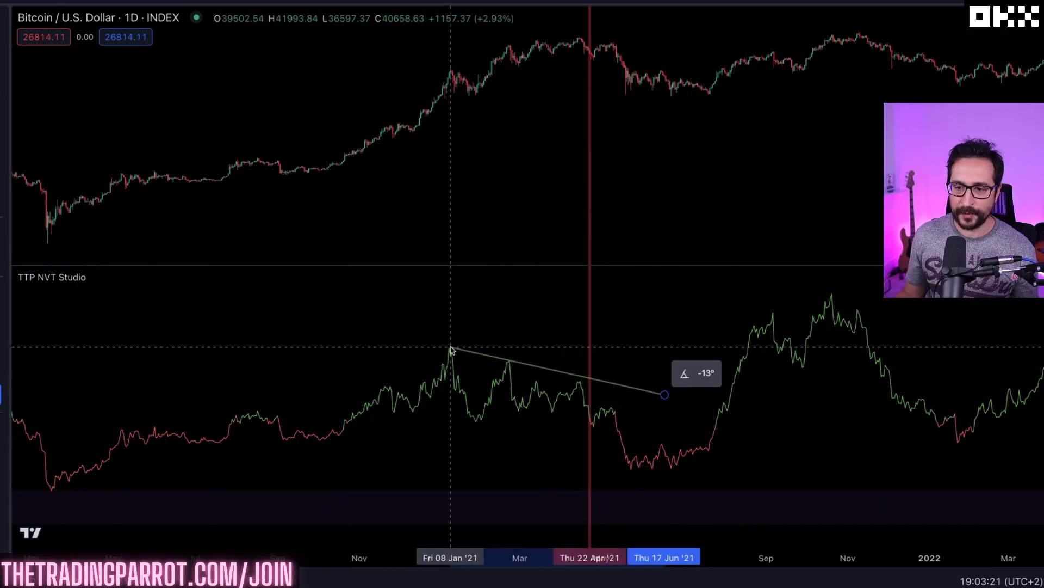
pyautogui.moveTo(664, 394)
pyautogui.mouseDown()
pyautogui.moveTo(768, 439)
pyautogui.moveTo(785, 427)
pyautogui.mouseUp()
pyautogui.scroll(1, 699, 430)
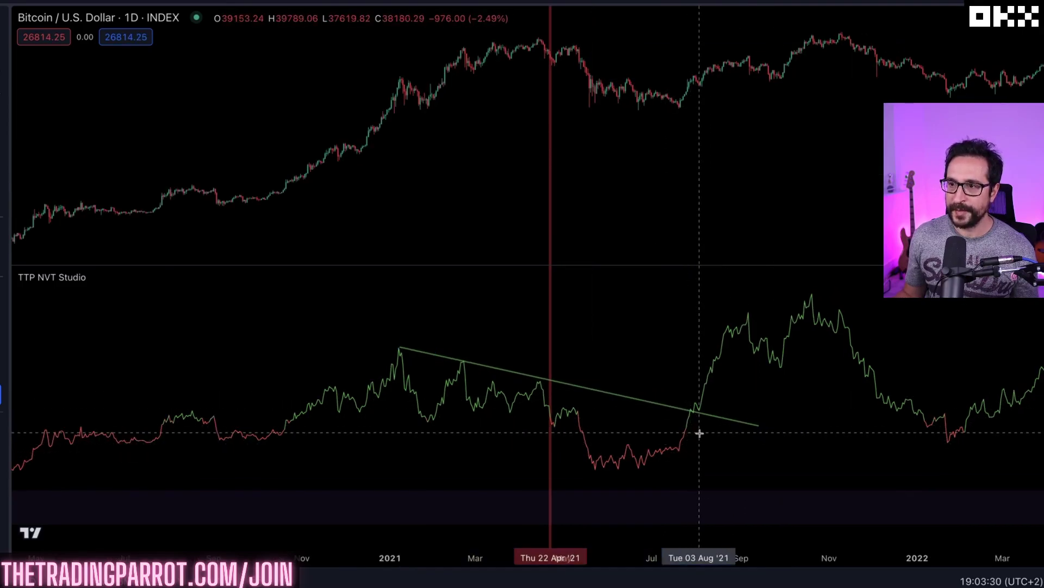
# Take a quick price measurement, then delete the falling NVT trendline
pyautogui.click(699, 431)
pyautogui.keyDown('shift'); pyautogui.click(705, 81); pyautogui.keyUp('shift')
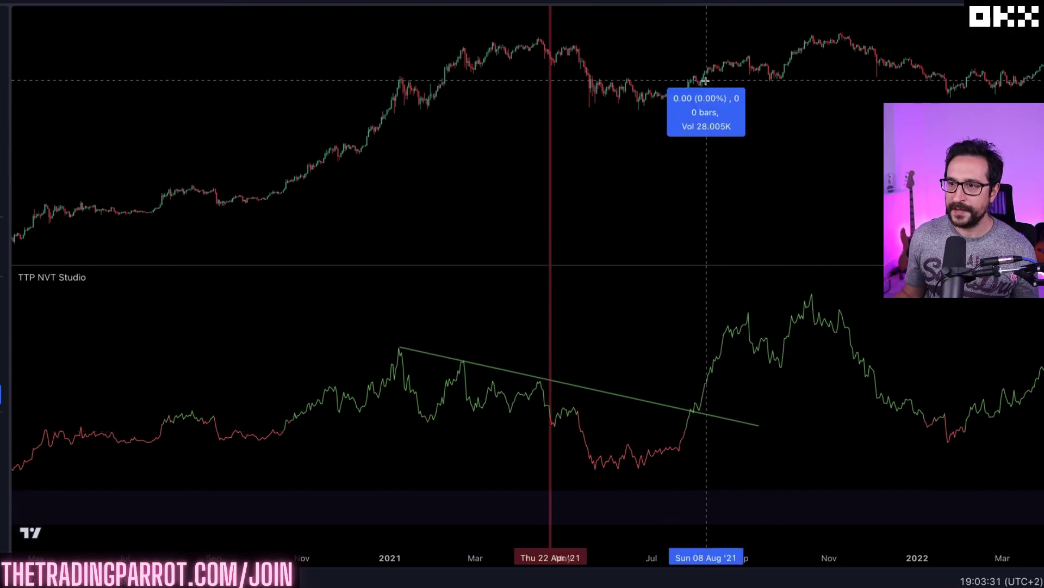
pyautogui.click(865, 31)
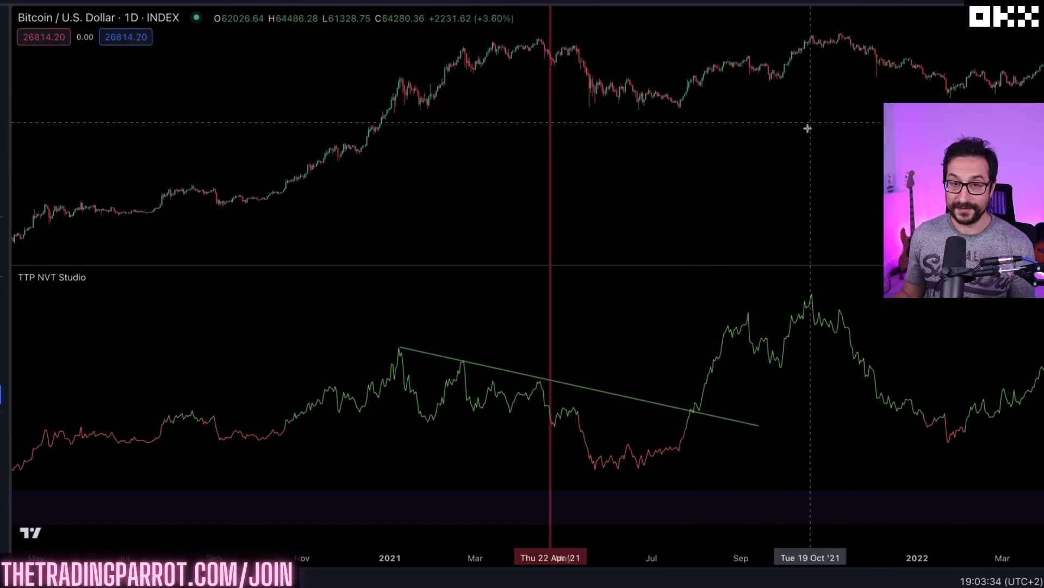
pyautogui.click(759, 423)
pyautogui.press('Delete')
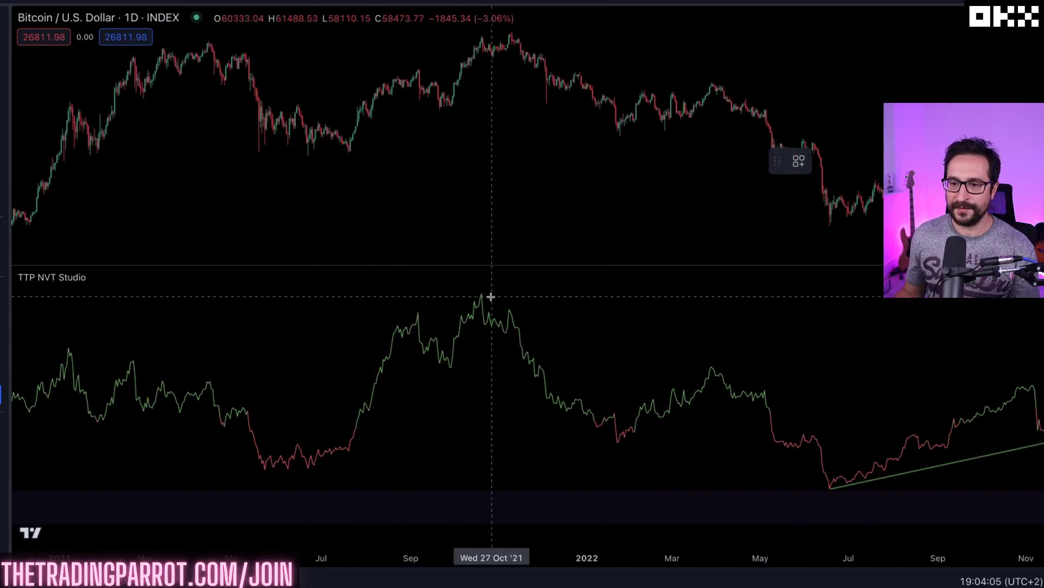
# Draw a falling NVT trendline from October 2021 to January 2022 and a rising one to May 2022
pyautogui.click(489, 291)
pyautogui.click(654, 450)
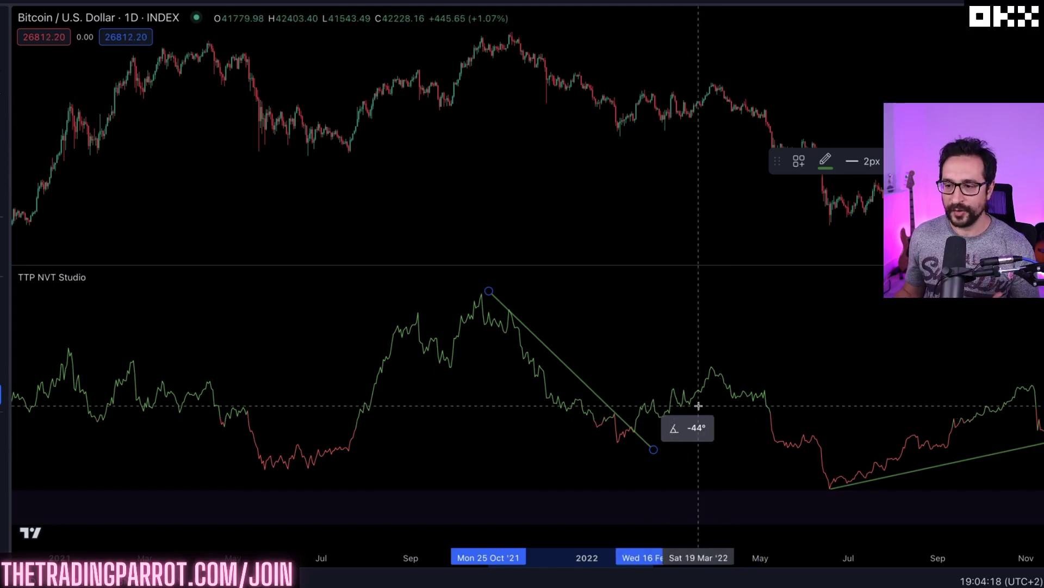
pyautogui.click(618, 444)
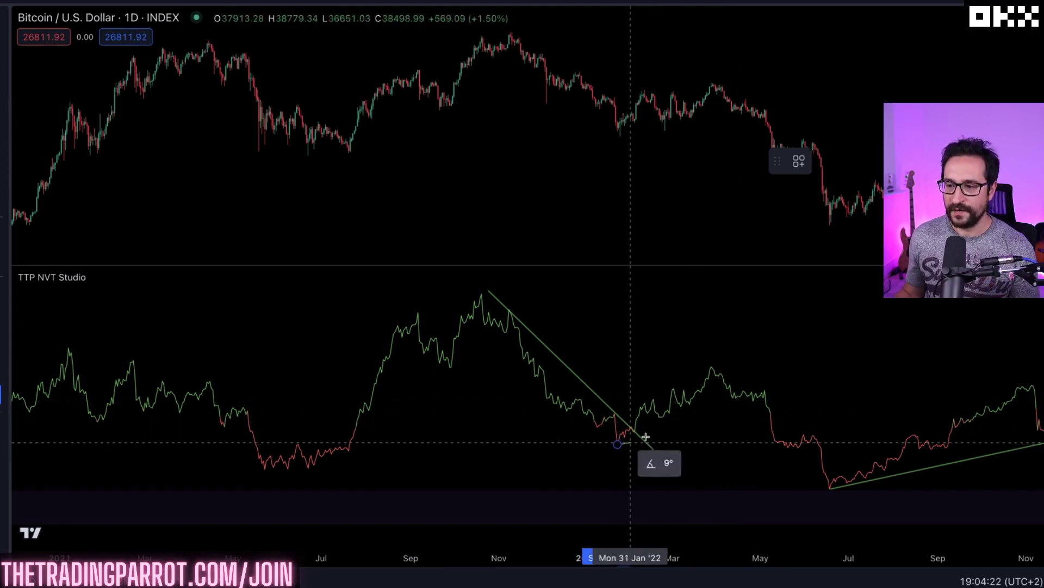
pyautogui.click(771, 359)
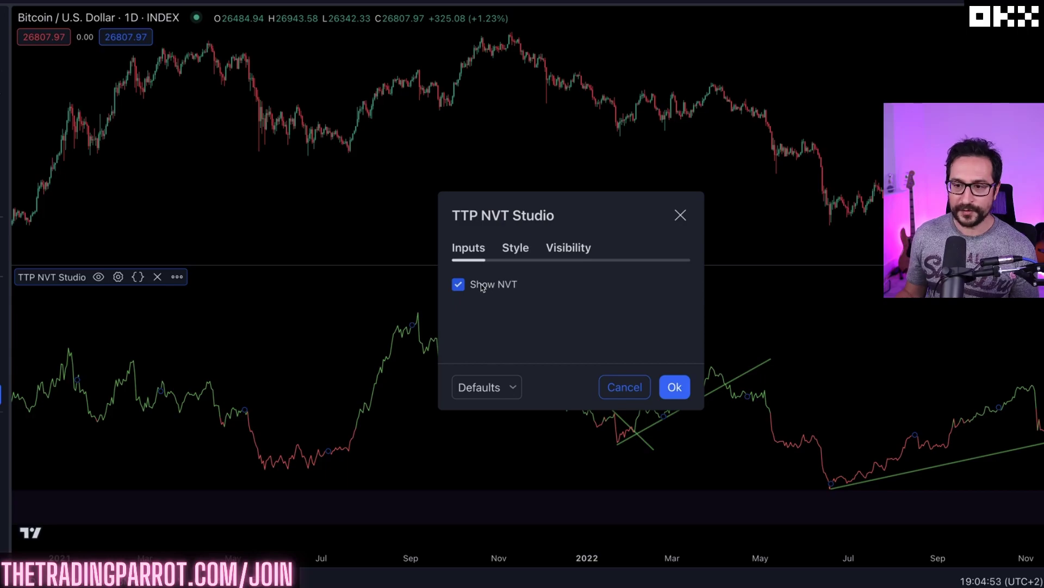
# Confirm the TTP NVT Studio settings with Ok
pyautogui.click(674, 386)
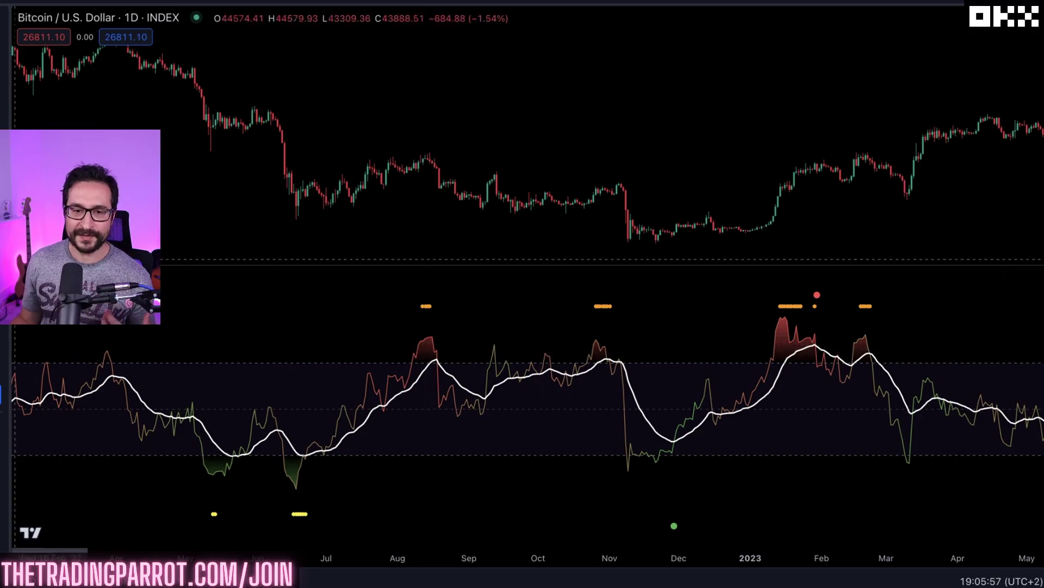
pyautogui.doubleClick(49, 276)
pyautogui.click(503, 288)
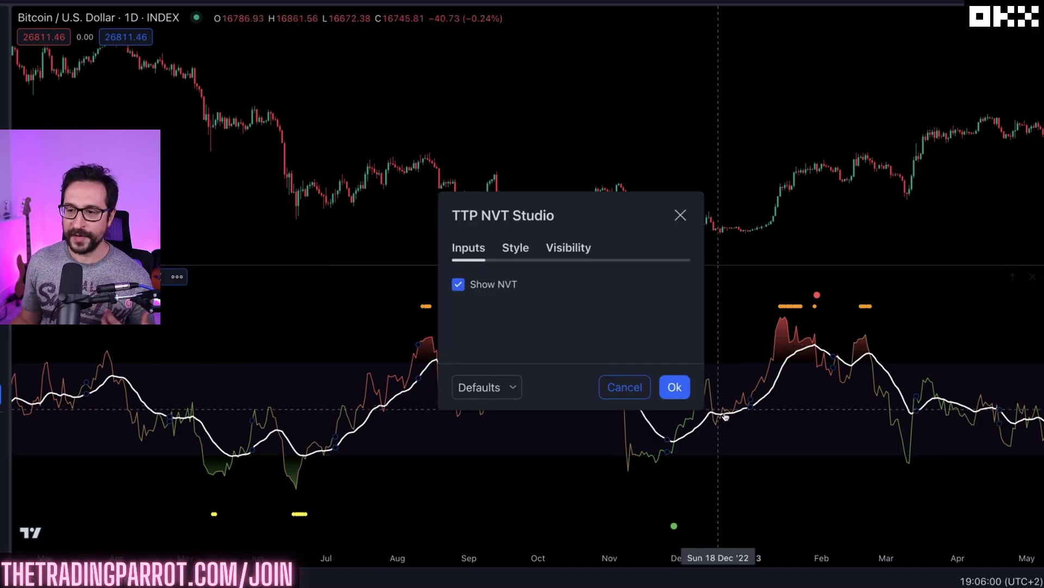
pyautogui.press('Return')
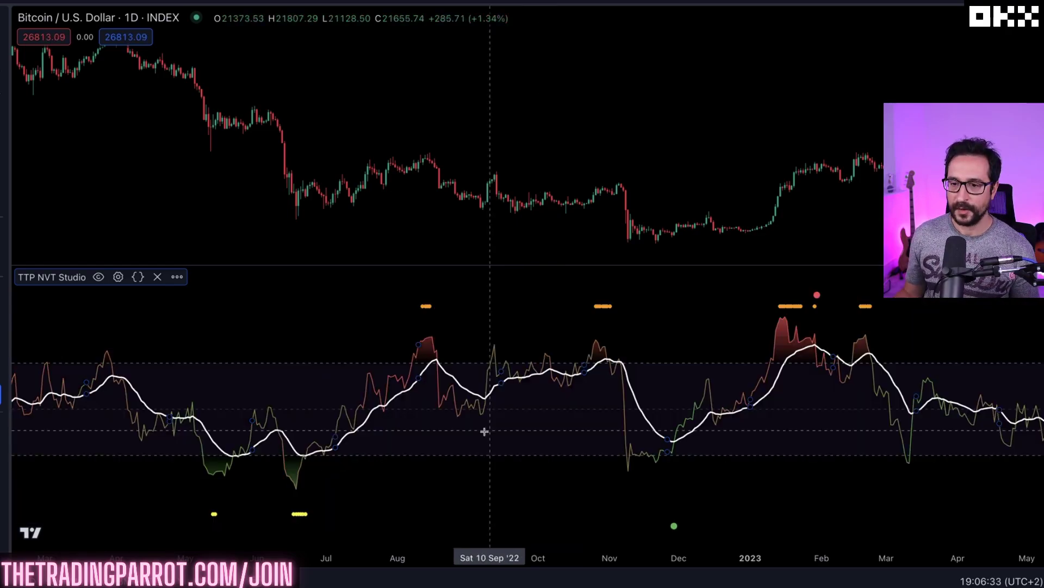
pyautogui.click(378, 473)
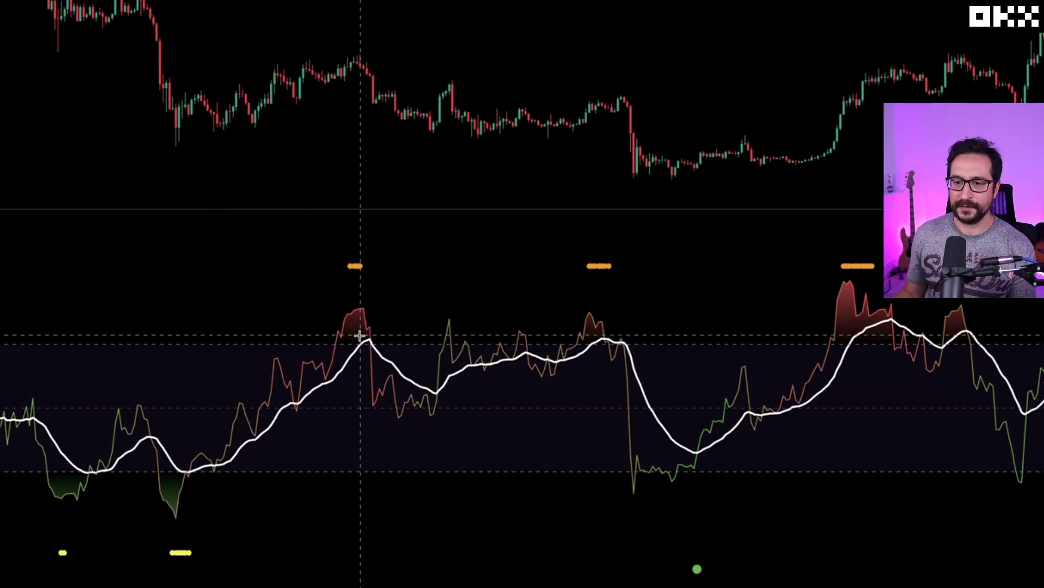
# Circle the August 2022, November, January 2023 and February 2023 price tops
pyautogui.scroll(2, 360, 336)
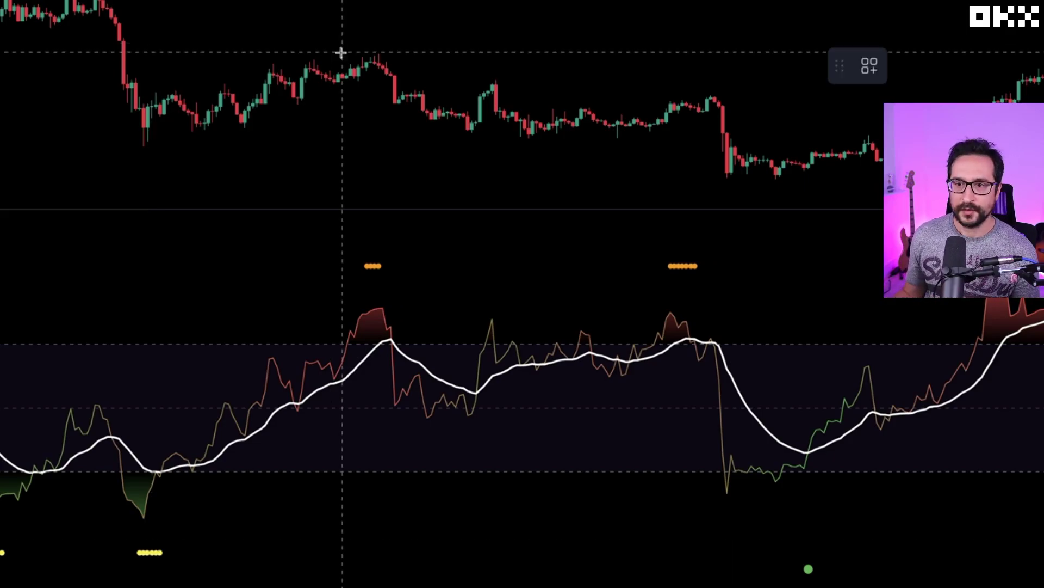
pyautogui.moveTo(381, 47)
pyautogui.mouseDown()
pyautogui.moveTo(366, 47)
pyautogui.moveTo(361, 65)
pyautogui.moveTo(370, 49)
pyautogui.mouseUp()
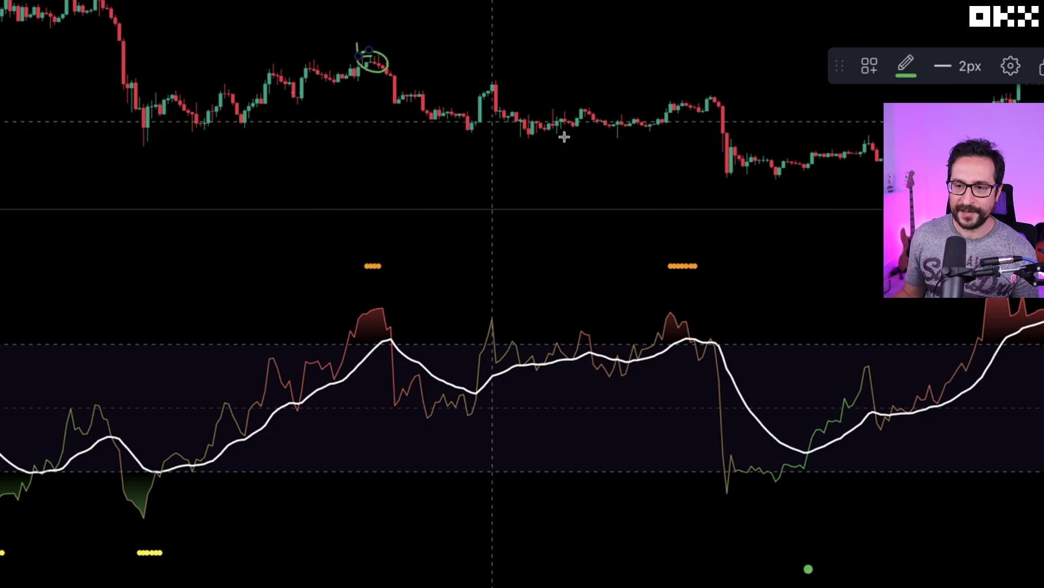
pyautogui.moveTo(722, 102)
pyautogui.mouseDown()
pyautogui.moveTo(674, 106)
pyautogui.moveTo(716, 115)
pyautogui.mouseUp()
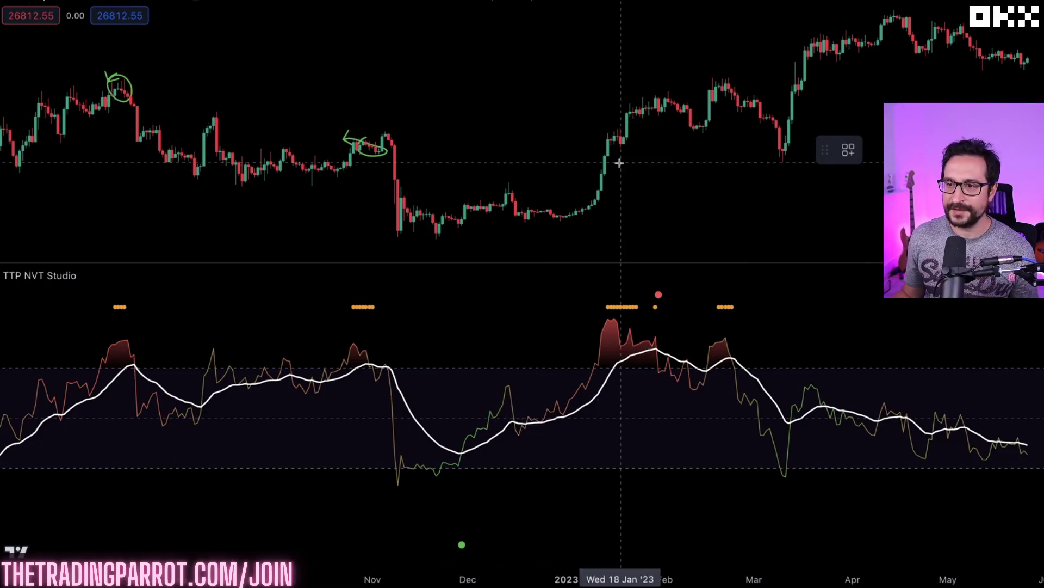
pyautogui.moveTo(607, 140)
pyautogui.mouseDown()
pyautogui.moveTo(658, 96)
pyautogui.moveTo(607, 128)
pyautogui.mouseUp()
pyautogui.moveTo(672, 79); pyautogui.dragTo(665, 87)
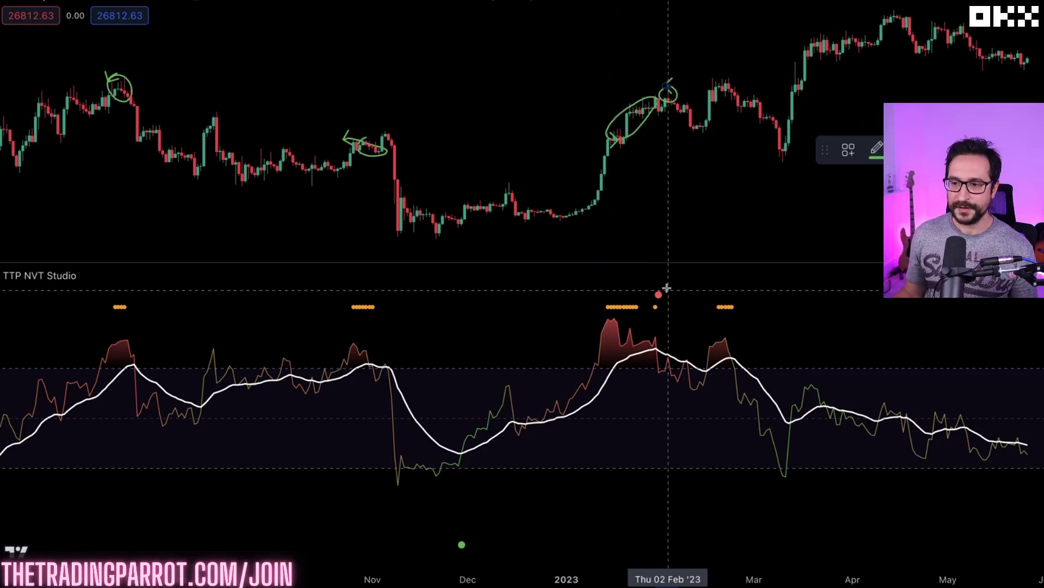
# Circle the red signal dot and the green signal dot in the oscillator pane
pyautogui.moveTo(650, 279)
pyautogui.mouseDown()
pyautogui.moveTo(647, 288)
pyautogui.moveTo(673, 287)
pyautogui.mouseUp()
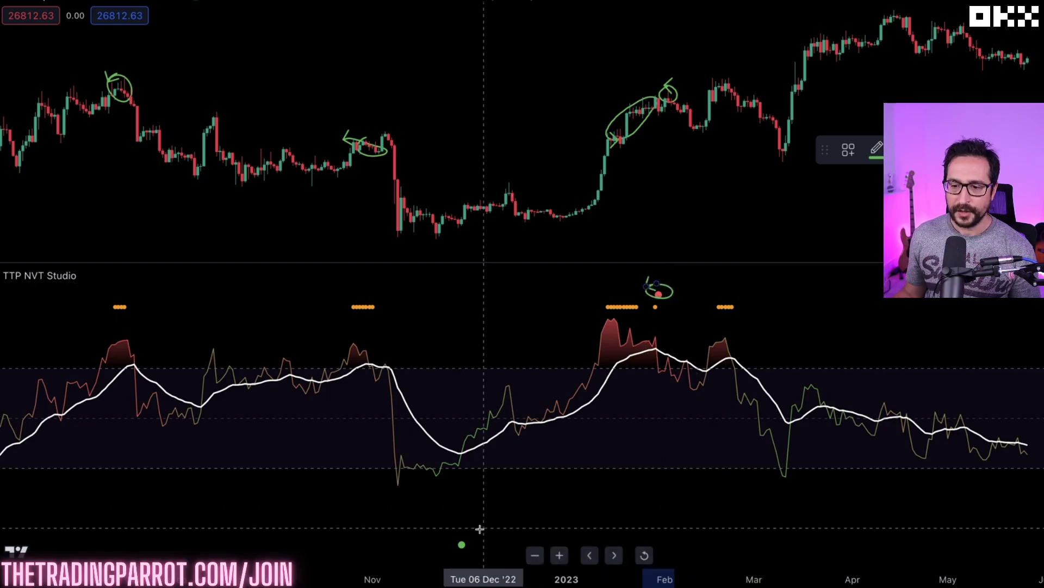
pyautogui.moveTo(466, 526)
pyautogui.mouseDown()
pyautogui.moveTo(440, 538)
pyautogui.moveTo(449, 555)
pyautogui.mouseUp()
pyautogui.moveTo(476, 550)
pyautogui.mouseDown()
pyautogui.moveTo(479, 536)
pyautogui.moveTo(462, 523)
pyautogui.mouseUp()
# Circle the November, mid-May 2022 and mid-June 2022 price lows
pyautogui.moveTo(446, 214)
pyautogui.mouseDown()
pyautogui.moveTo(451, 231)
pyautogui.moveTo(457, 220)
pyautogui.moveTo(436, 224)
pyautogui.moveTo(447, 218)
pyautogui.mouseUp()
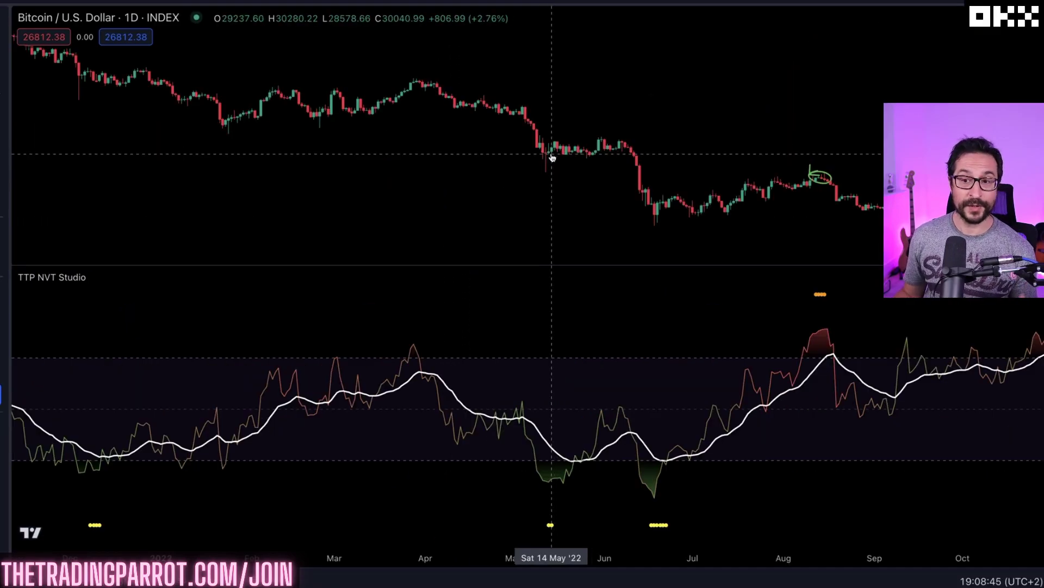
pyautogui.moveTo(537, 156); pyautogui.dragTo(540, 155)
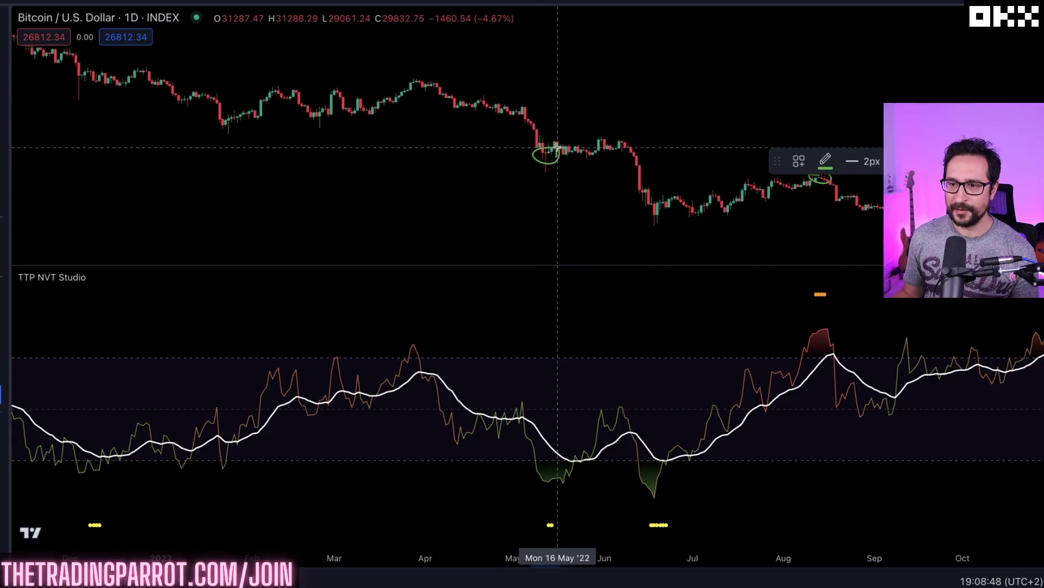
pyautogui.moveTo(655, 227); pyautogui.dragTo(663, 200)
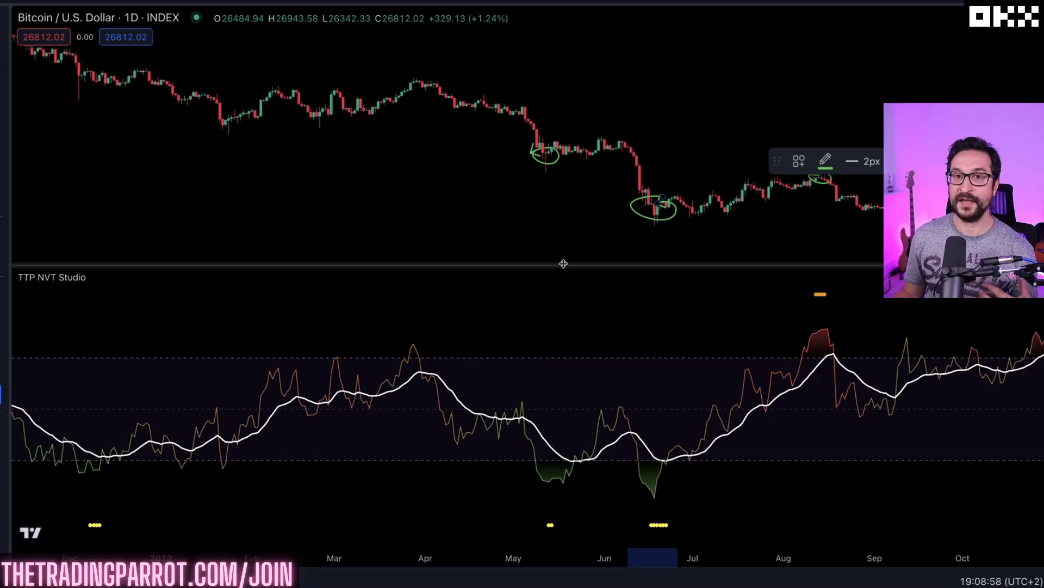
pyautogui.scroll(-5, 502, 222)
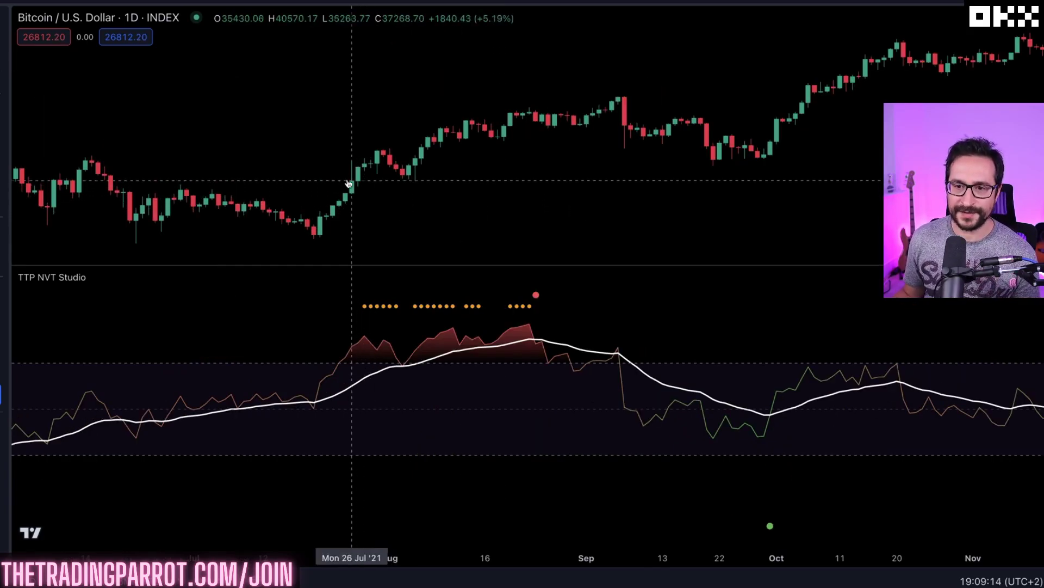
# With the brush, loop the late-July and early-August 2021 candles and mark the September 2021 drop
pyautogui.hotkey('alt', 't')
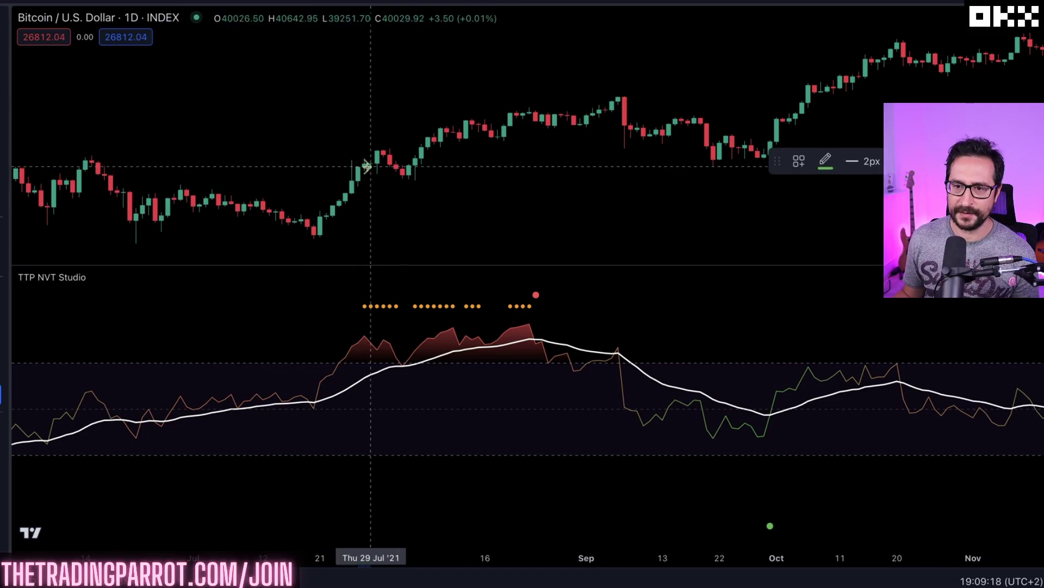
pyautogui.moveTo(367, 166)
pyautogui.mouseDown()
pyautogui.moveTo(394, 163)
pyautogui.moveTo(393, 154)
pyautogui.moveTo(364, 162)
pyautogui.mouseUp()
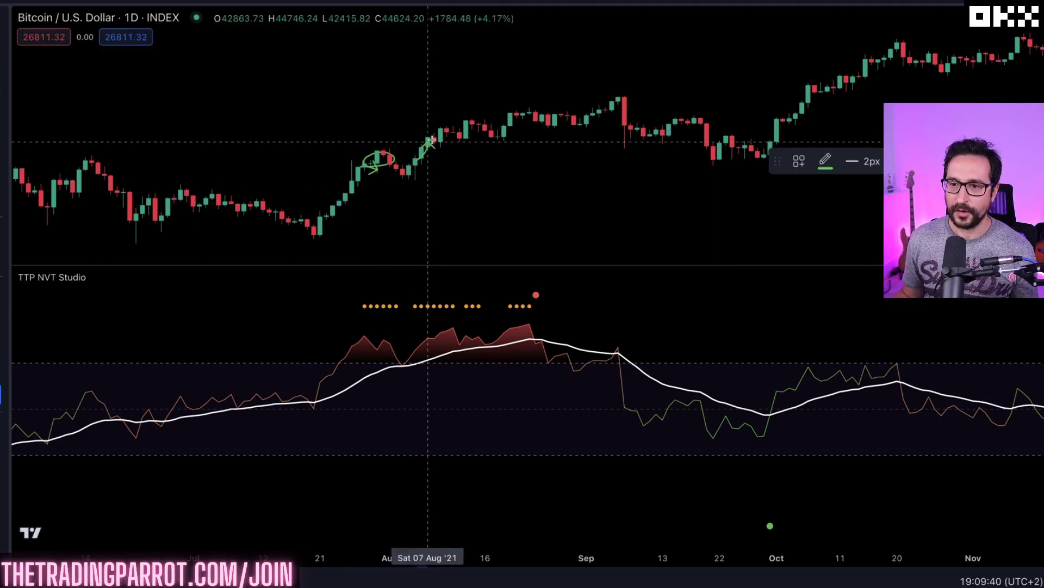
pyautogui.moveTo(428, 143)
pyautogui.mouseDown()
pyautogui.moveTo(517, 115)
pyautogui.moveTo(574, 118)
pyautogui.moveTo(532, 122)
pyautogui.mouseUp()
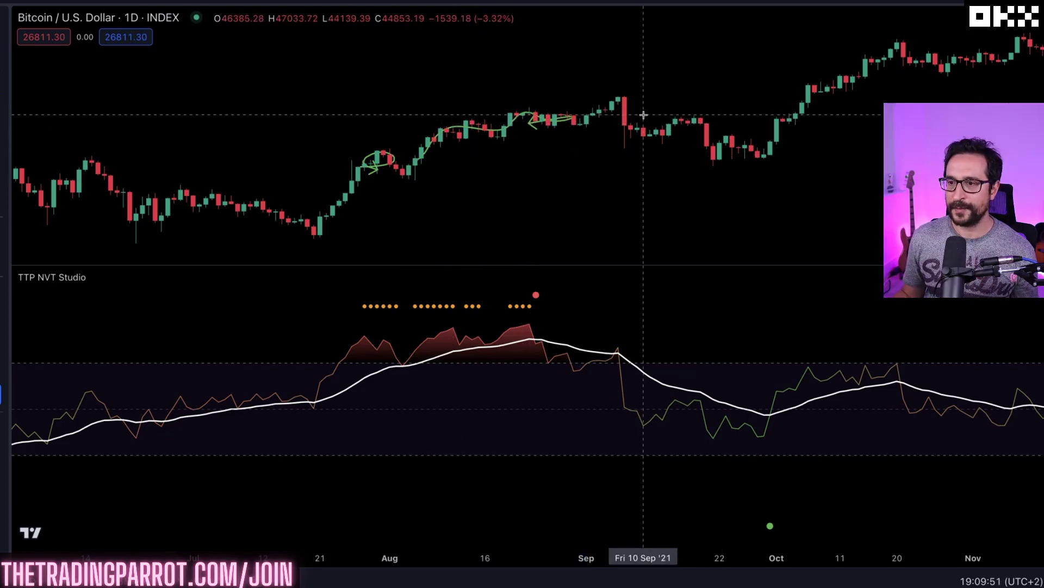
pyautogui.moveTo(644, 114); pyautogui.dragTo(771, 163)
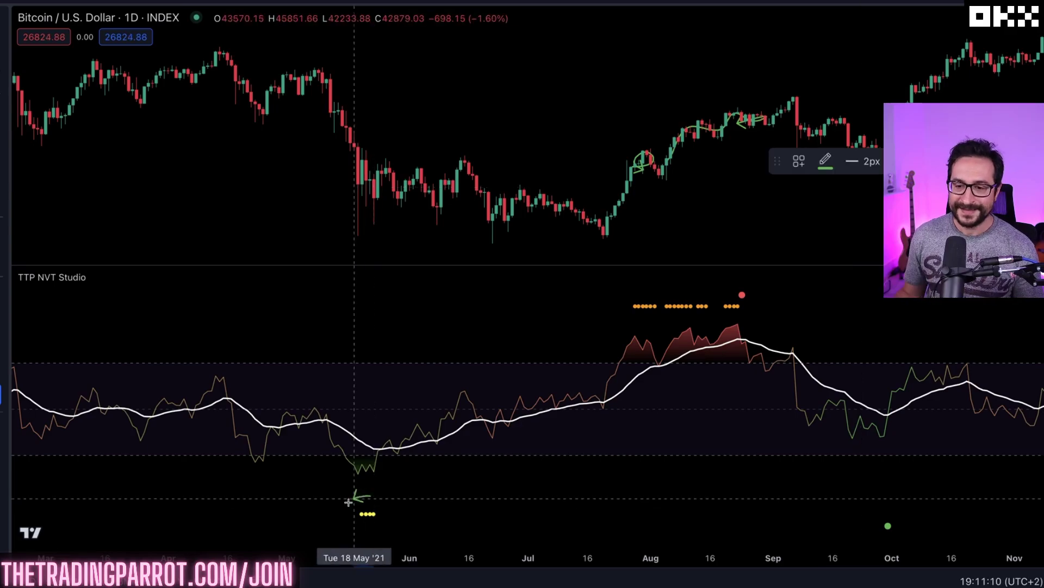
# Circle the May yellow signal dots, the late-September green dot and the orange-red dot row
pyautogui.moveTo(371, 489)
pyautogui.mouseDown()
pyautogui.moveTo(381, 509)
pyautogui.moveTo(373, 490)
pyautogui.mouseUp()
pyautogui.moveTo(911, 517); pyautogui.dragTo(893, 520)
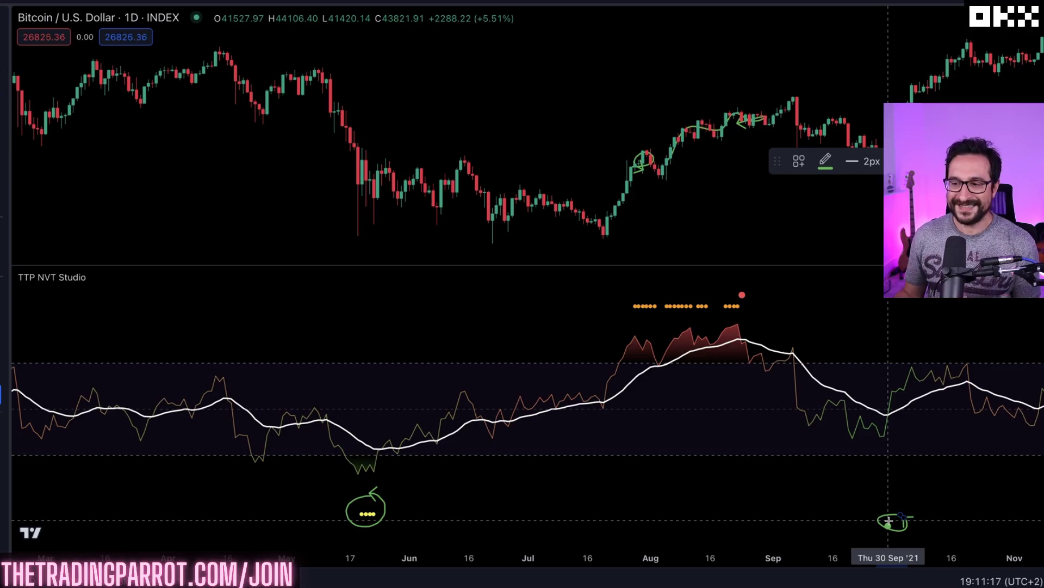
pyautogui.moveTo(738, 291)
pyautogui.mouseDown()
pyautogui.moveTo(647, 290)
pyautogui.moveTo(678, 289)
pyautogui.moveTo(663, 294)
pyautogui.mouseUp()
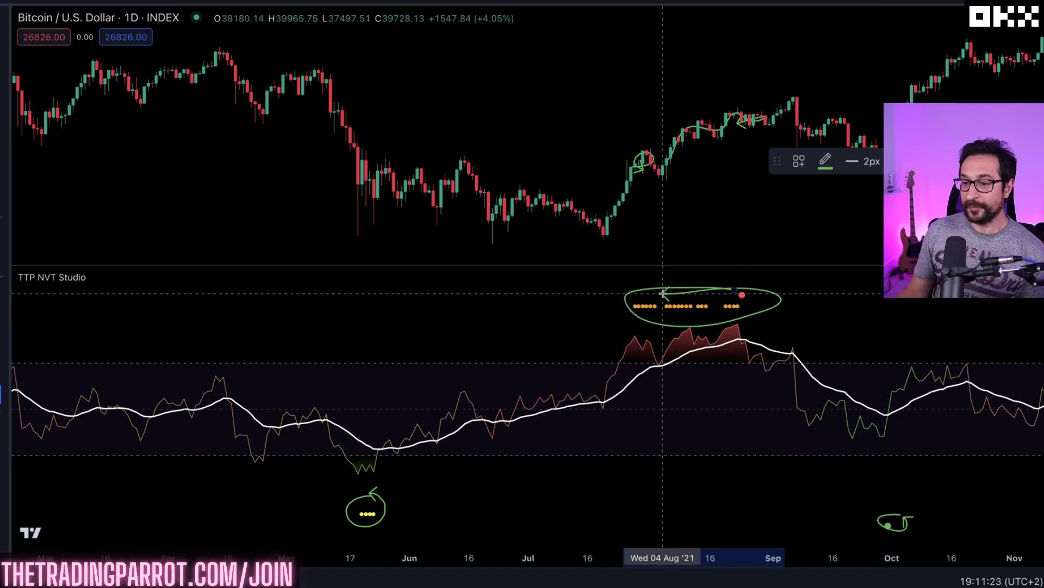